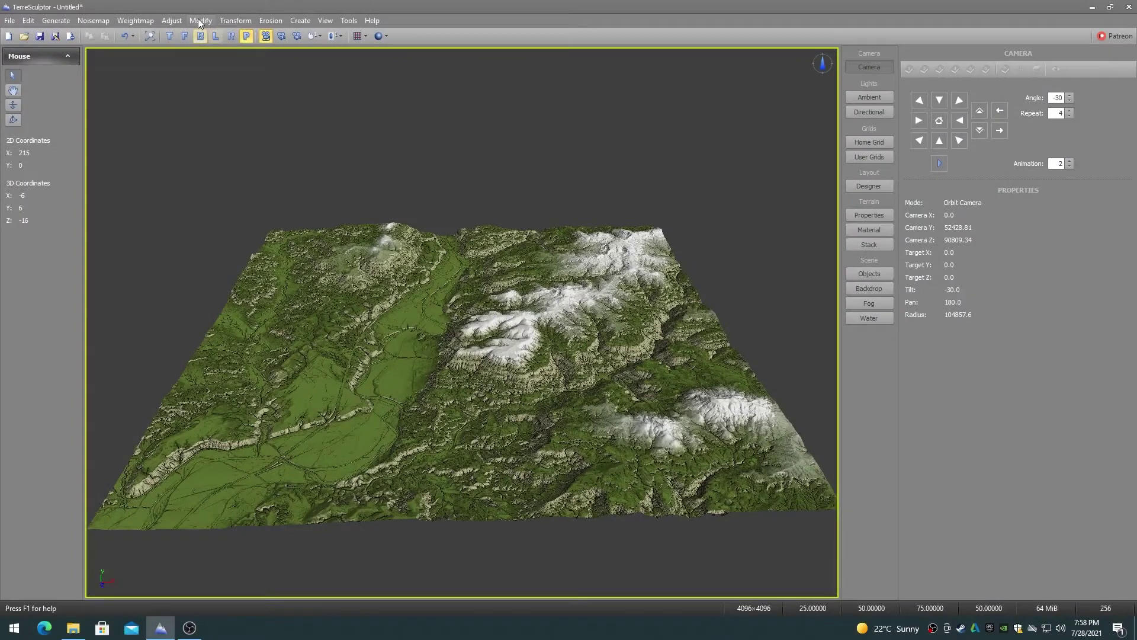
Browse the Modify menu's altitude commands, briefly opening and closing the Altitude dialog.
left_click(200, 20)
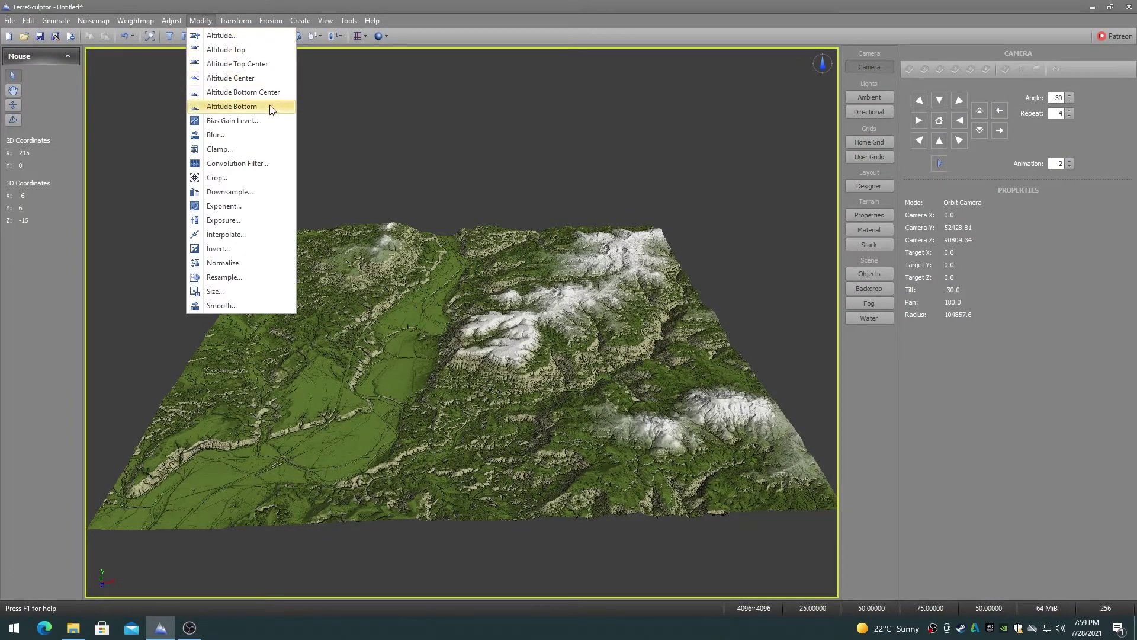
left_click(247, 37)
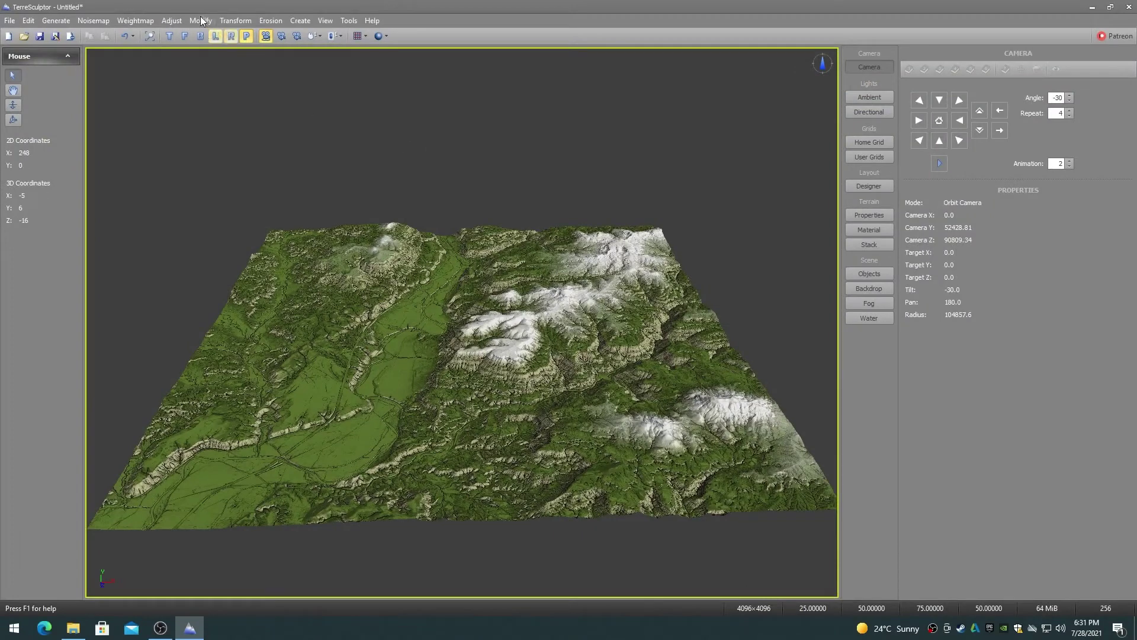
left_click(201, 21)
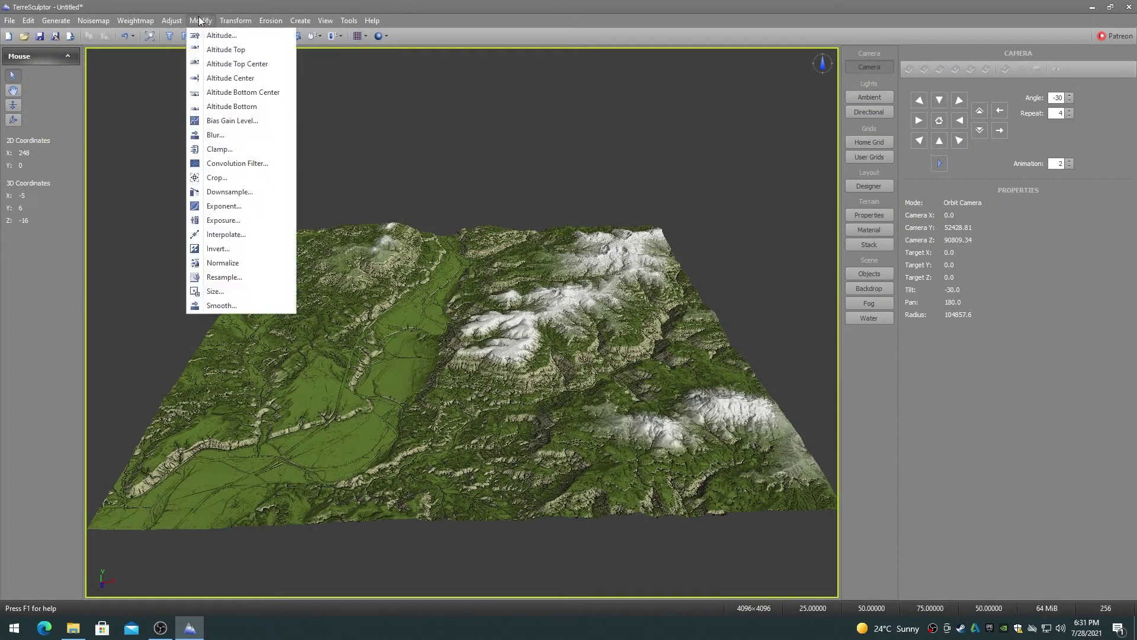
Apply Altitude Top to push the terrain to the top of the 0–100 range.
left_click(224, 53)
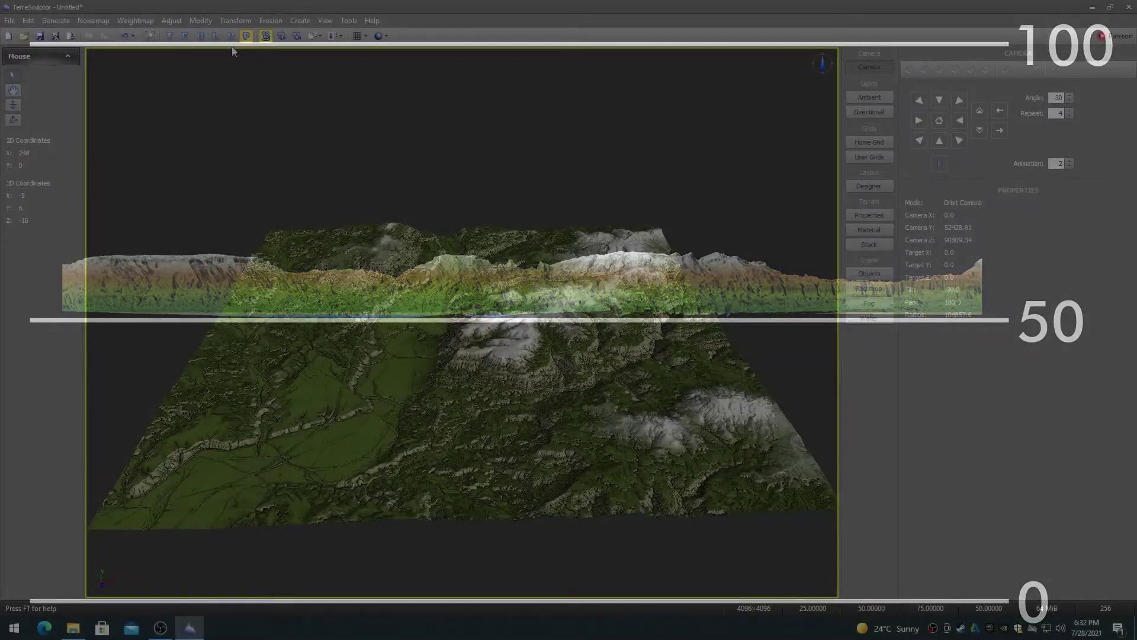
left_click(200, 20)
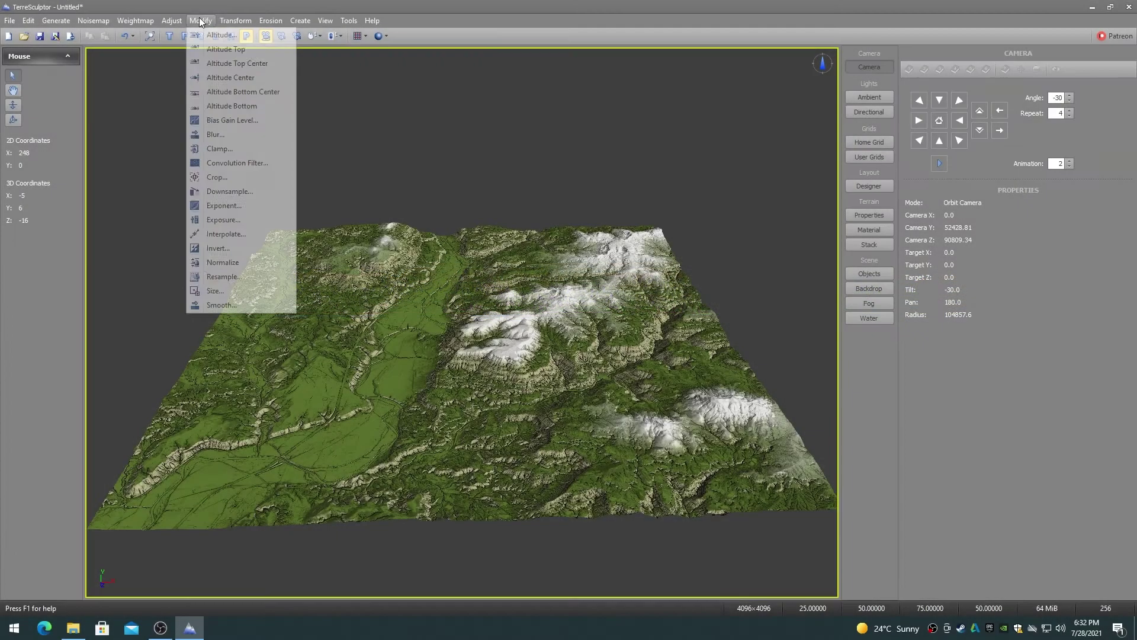
Apply Altitude Top Center to place the terrain in the band just above 50.
left_click(220, 63)
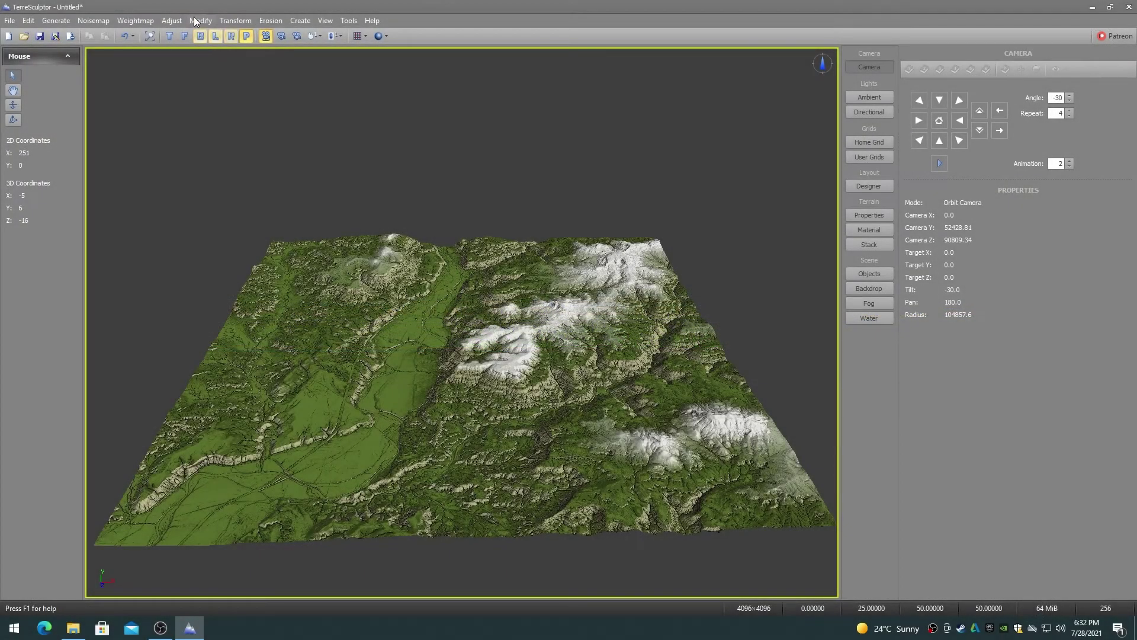
left_click(199, 20)
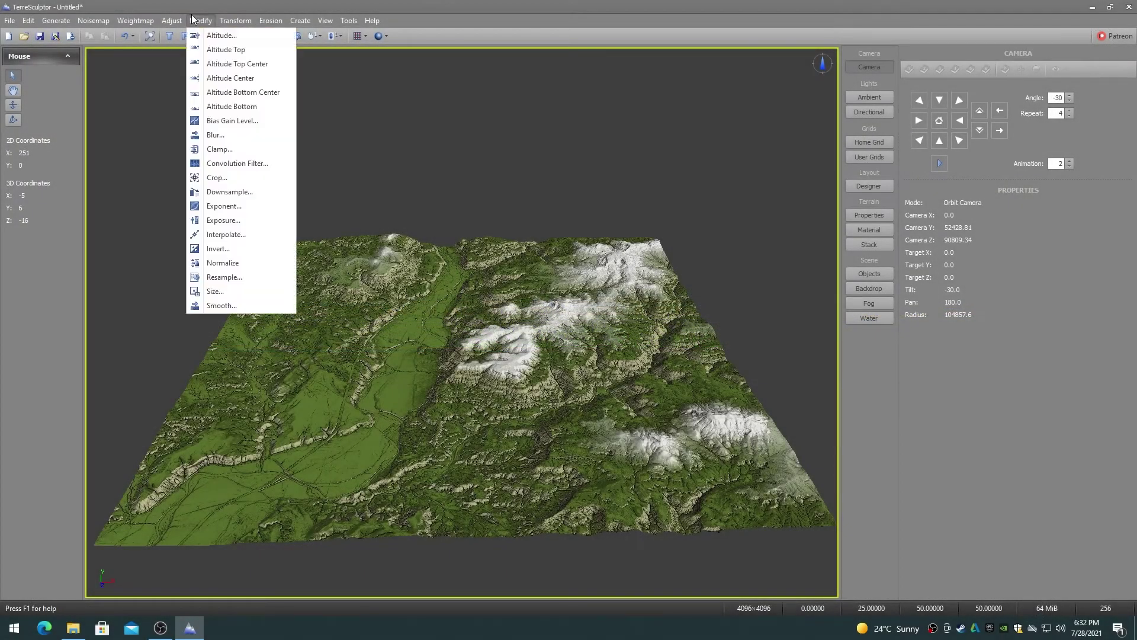
Apply Altitude Center so the terrain's elevations span 25 to 75.
left_click(217, 78)
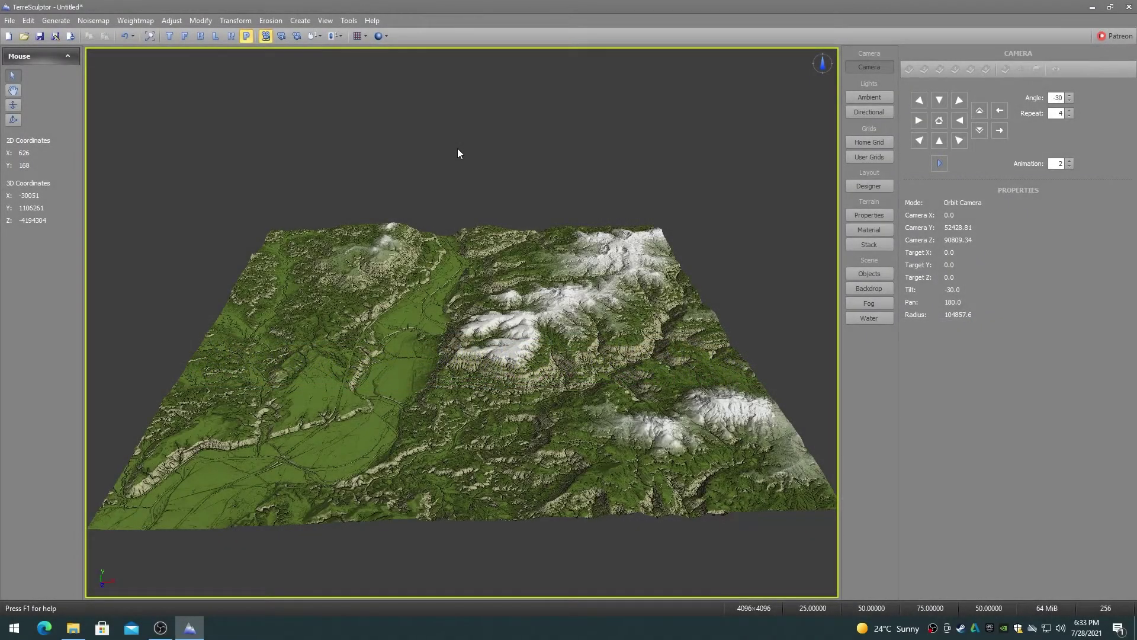
left_click(200, 20)
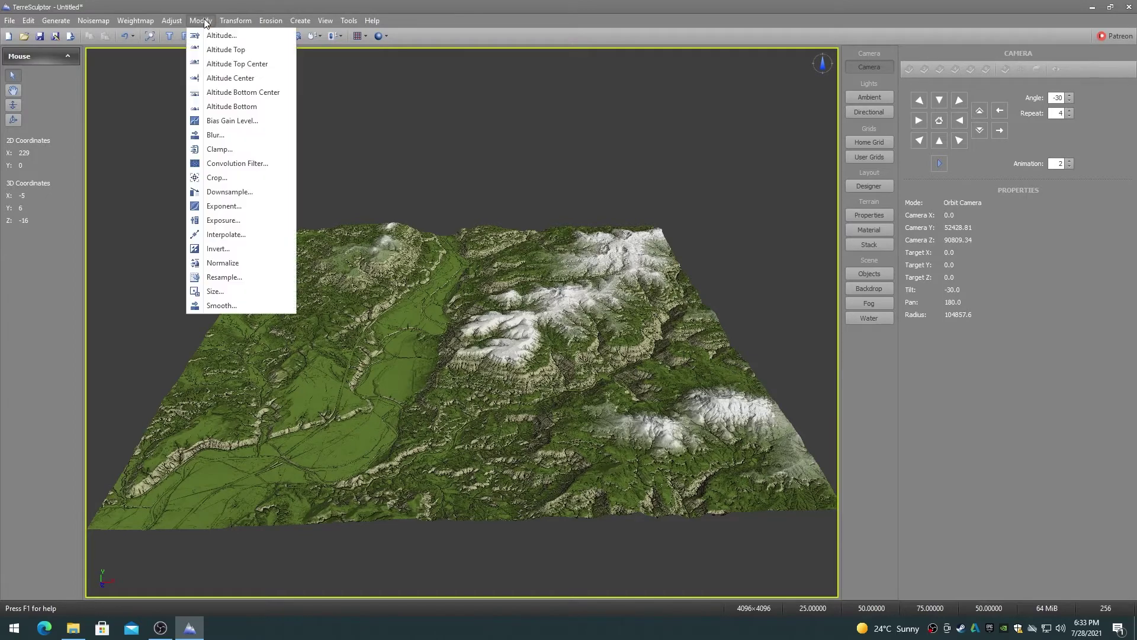
Apply Altitude Bottom Center, then Altitude Bottom, lowering the terrain to the range floor.
left_click(226, 92)
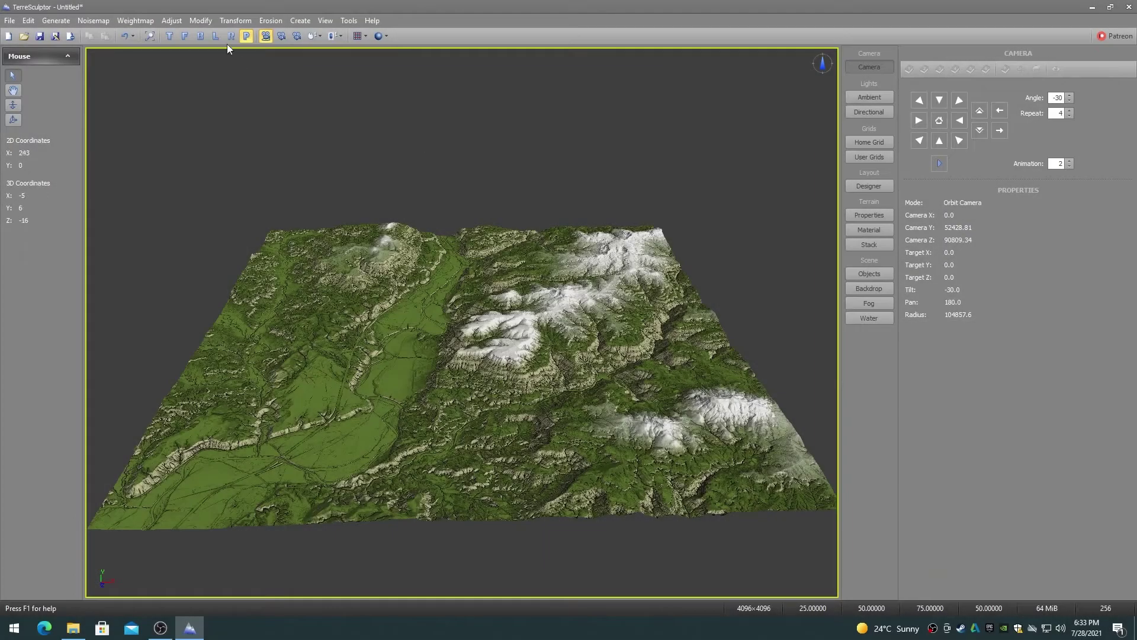
left_click(201, 20)
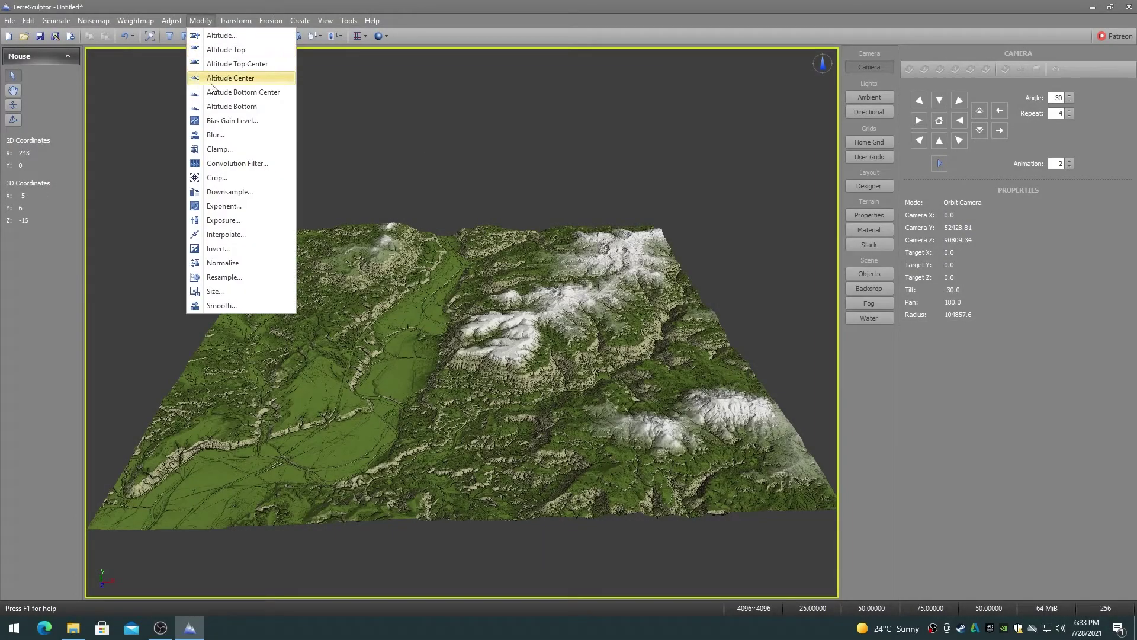
left_click(222, 109)
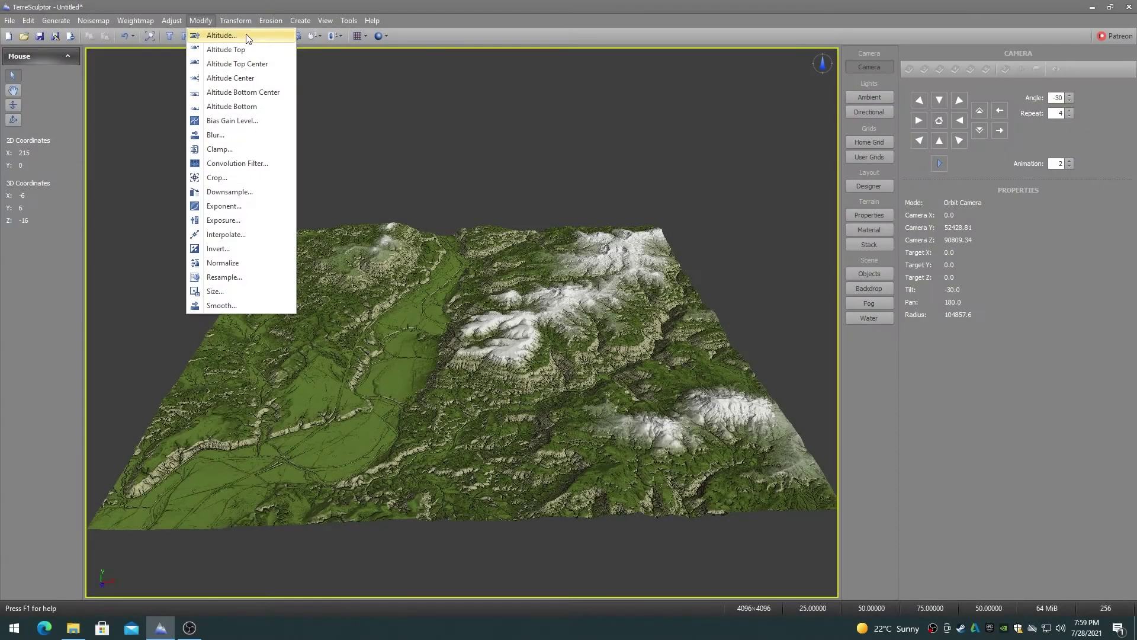
In the Altitude dialog, vary the High and Low limits, ending at Low 25.14 and High 75.
left_click(248, 36)
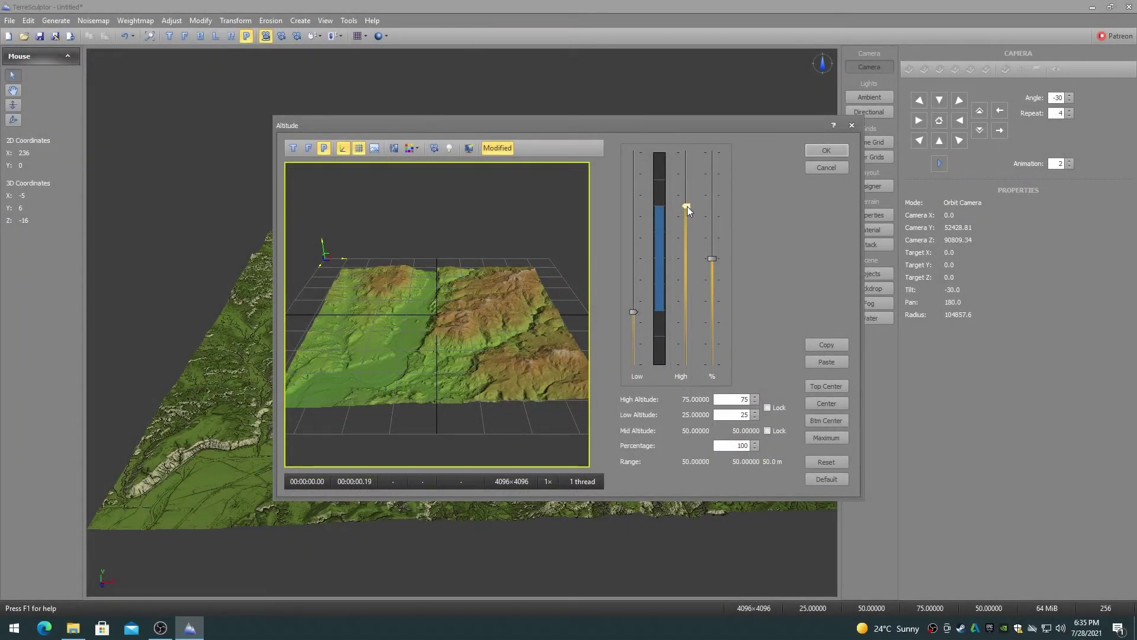
mouse_move(687, 206)
left_mouse_down()
mouse_move(687, 137)
mouse_move(687, 287)
mouse_move(687, 143)
mouse_move(687, 205)
left_mouse_up()
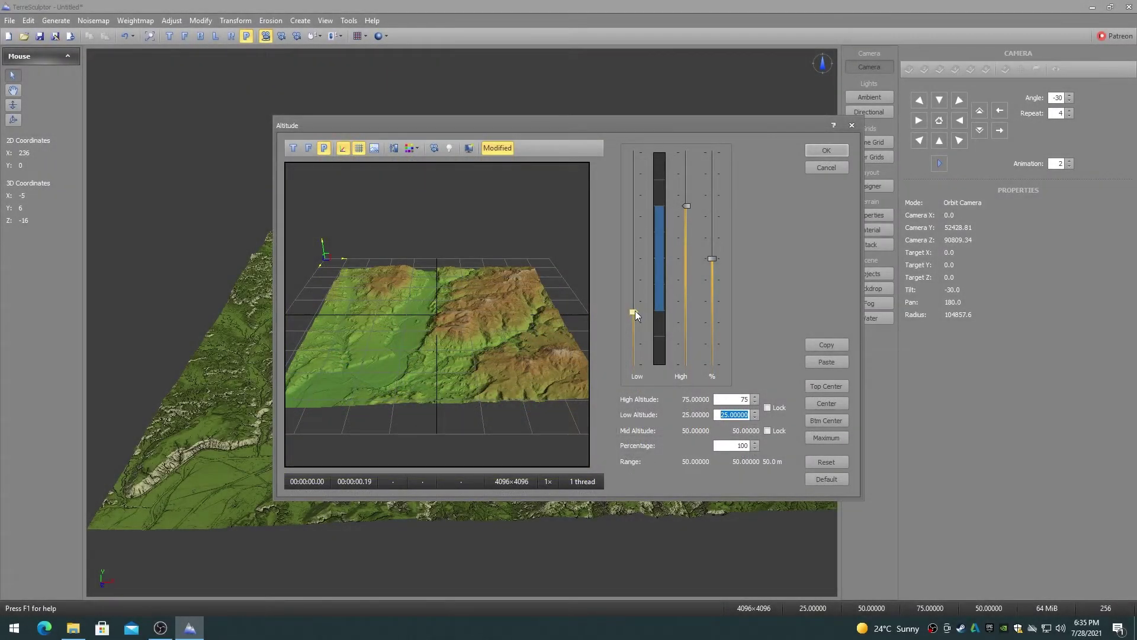
mouse_move(635, 311)
left_mouse_down()
mouse_move(630, 378)
mouse_move(634, 258)
mouse_move(635, 383)
mouse_move(634, 315)
left_mouse_up()
Set Low Altitude to 25, test scaling to 170 percent, then return Percentage to 100.
left_click_drag(718, 415, 746, 414)
type("25")
left_click_drag(712, 258, 711, 287)
double_click(731, 448)
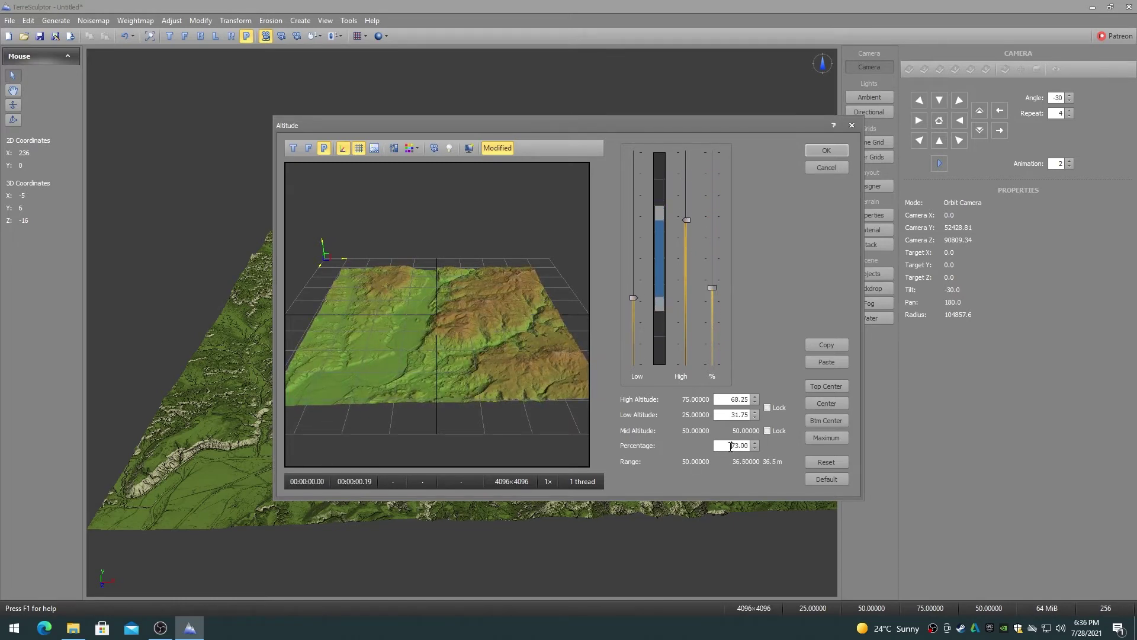
type("100")
key("Return")
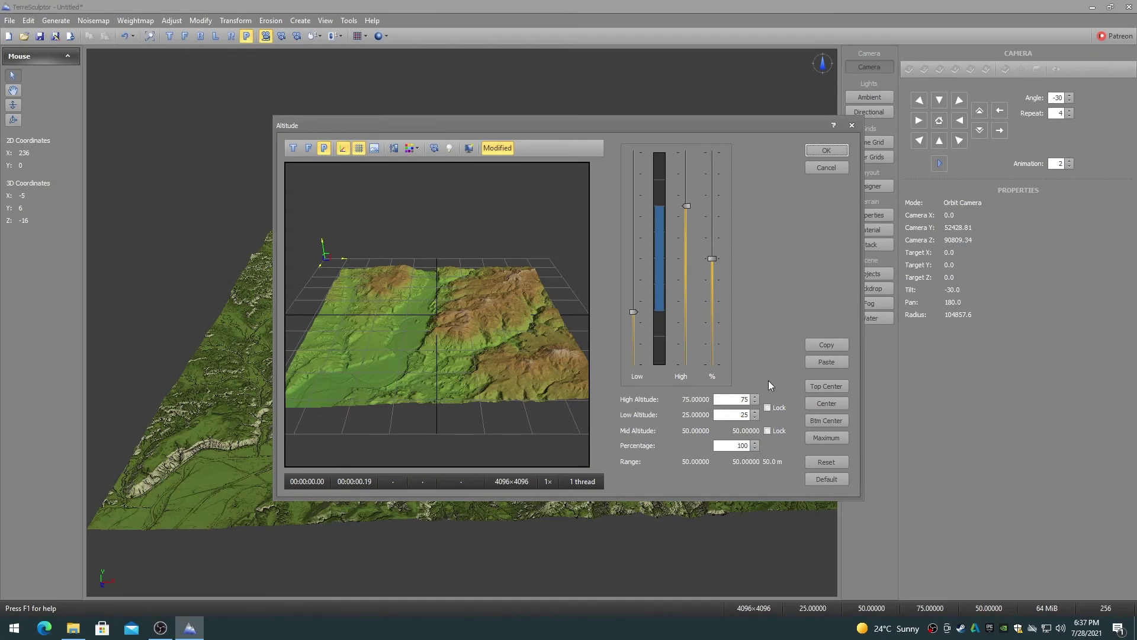
Test the High/Low and Mid locks on the High slider, then apply Top Center for 50–100.
left_click(767, 408)
mouse_move(687, 205)
left_mouse_down()
mouse_move(688, 162)
mouse_move(687, 251)
mouse_move(687, 158)
mouse_move(685, 248)
mouse_move(685, 205)
left_mouse_up()
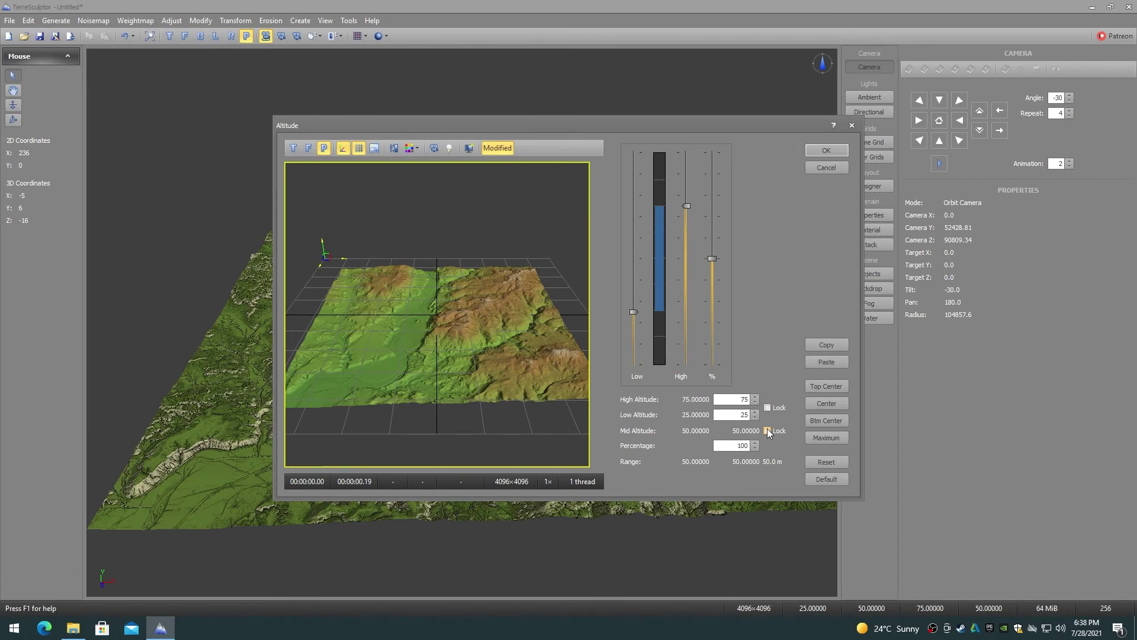
left_click(768, 431)
mouse_move(687, 207)
left_mouse_down()
mouse_move(688, 172)
mouse_move(689, 264)
mouse_move(688, 165)
mouse_move(687, 247)
mouse_move(688, 186)
left_mouse_up()
left_click(720, 399)
left_click(833, 386)
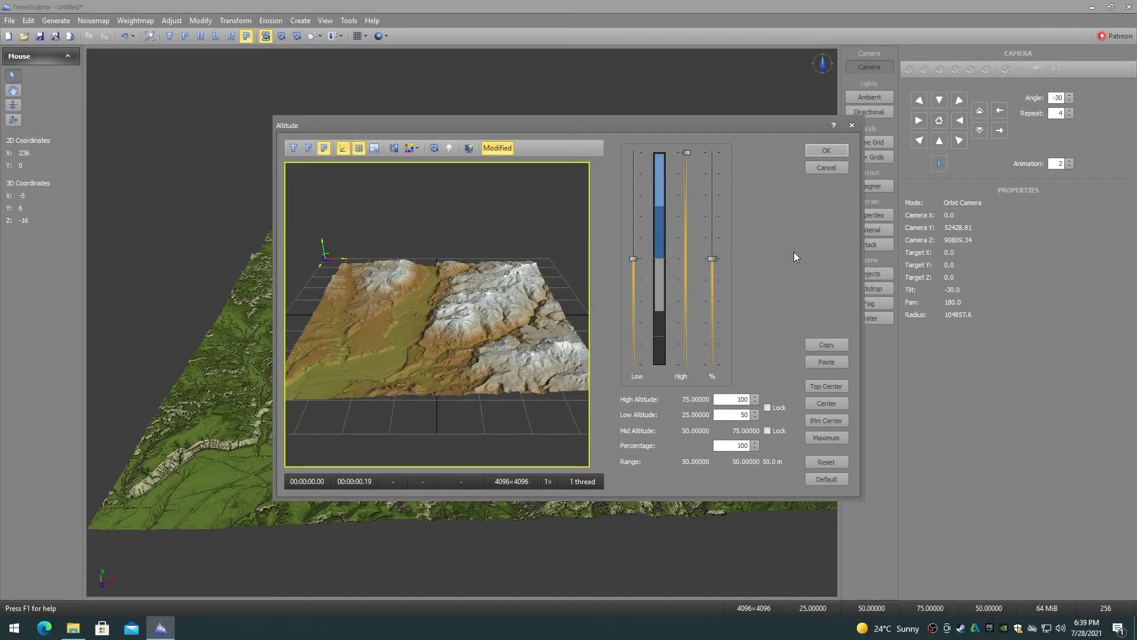
Try Center (25–75) and Btm Center (0–50), ending on Maximum: 0–100 at 200 percent.
left_click(824, 403)
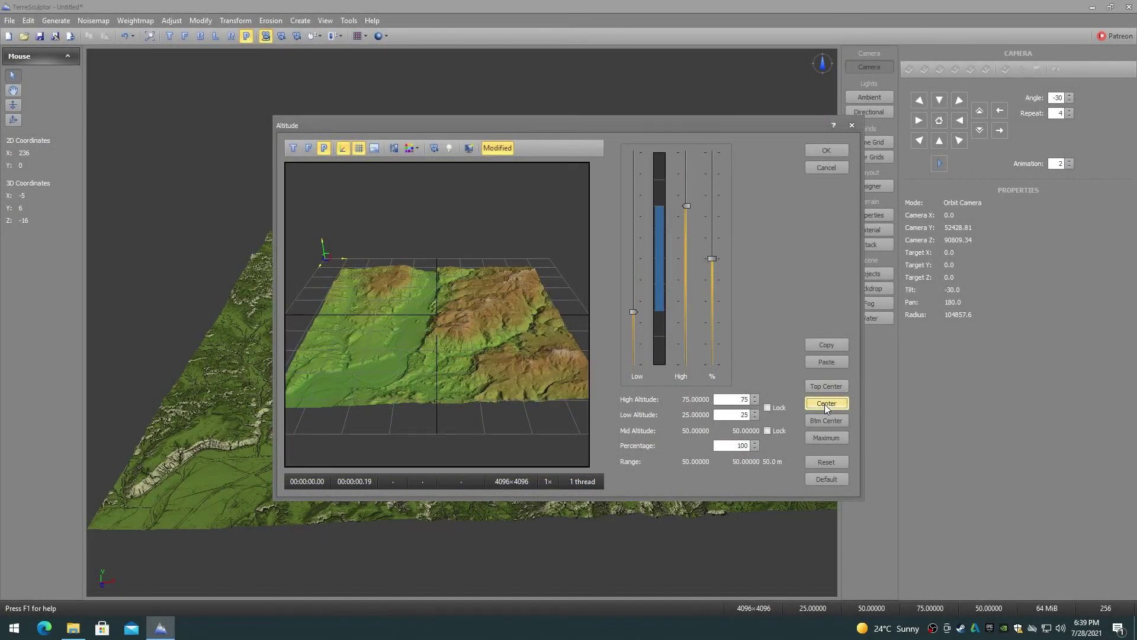
left_click(569, 237)
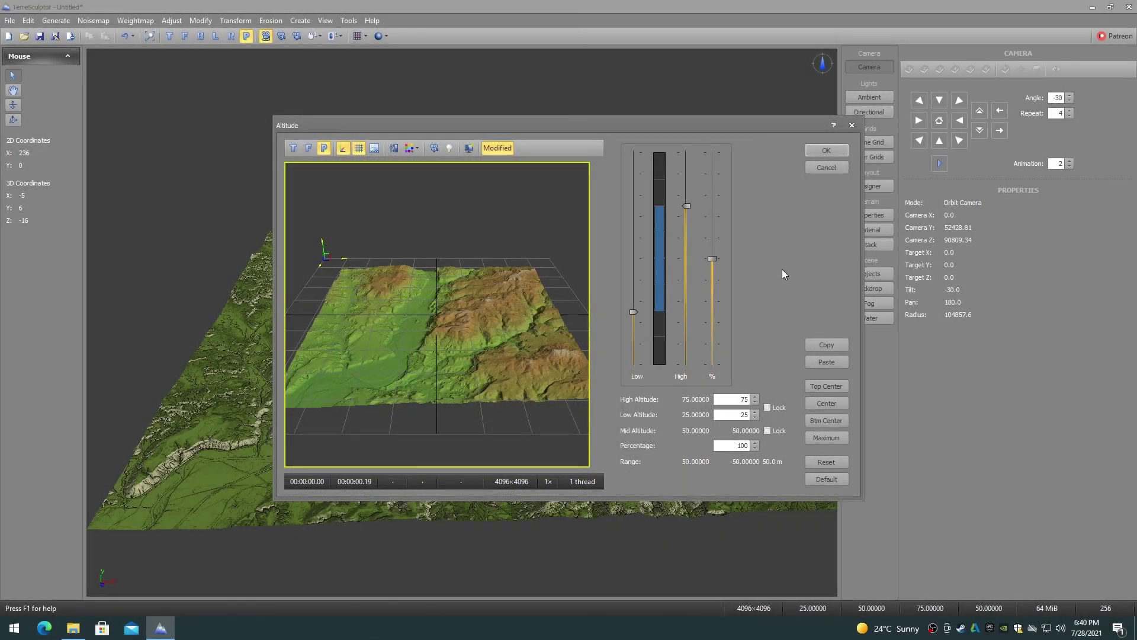
left_click(827, 419)
left_click(827, 439)
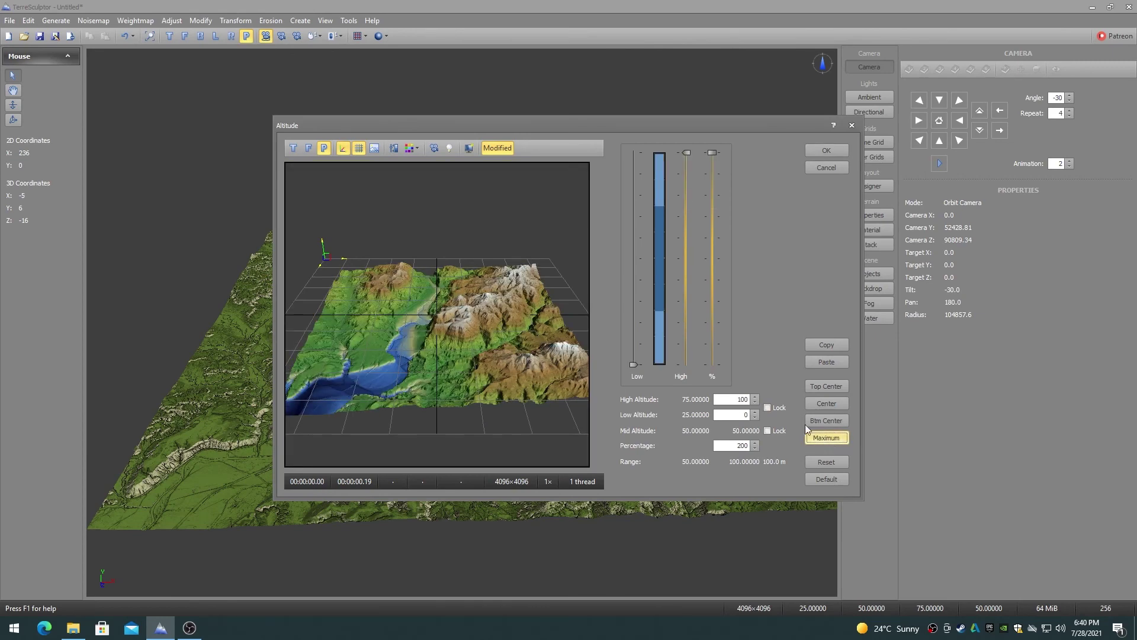
left_click(565, 243)
left_click(826, 461)
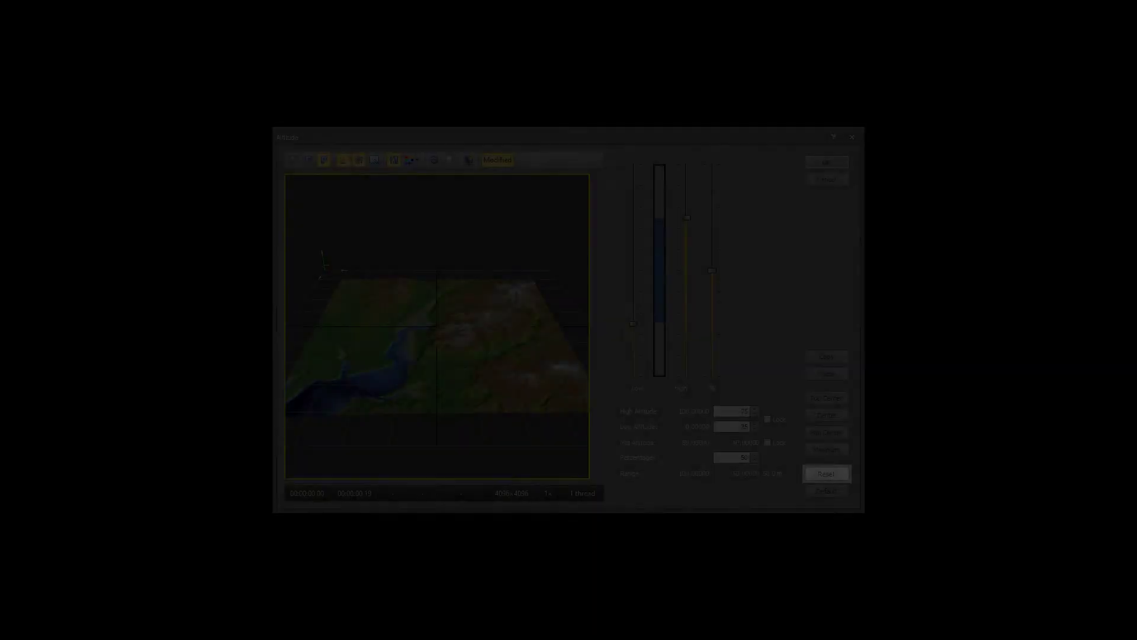